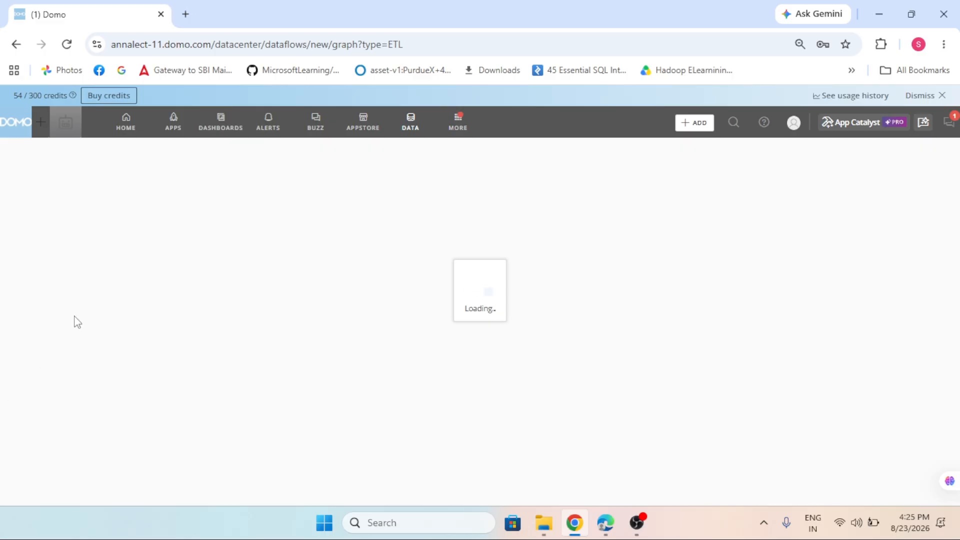
Add a Text Generation action from the AI services to the canvas and place an Input DataSet action ahead of it.
scroll(75, 330, "down", 3)
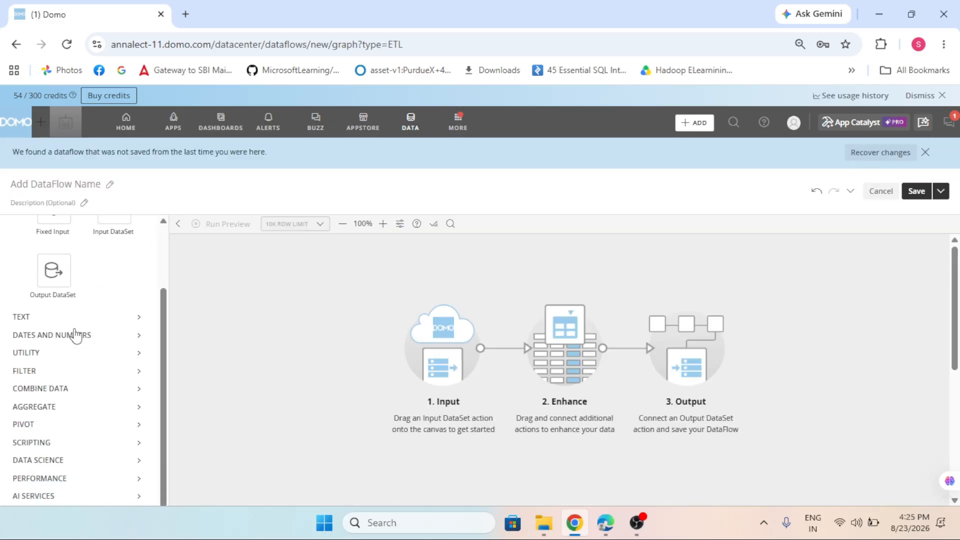
left_click(48, 497)
scroll(122, 414, "down", 5)
left_click_drag(113, 476, 373, 278)
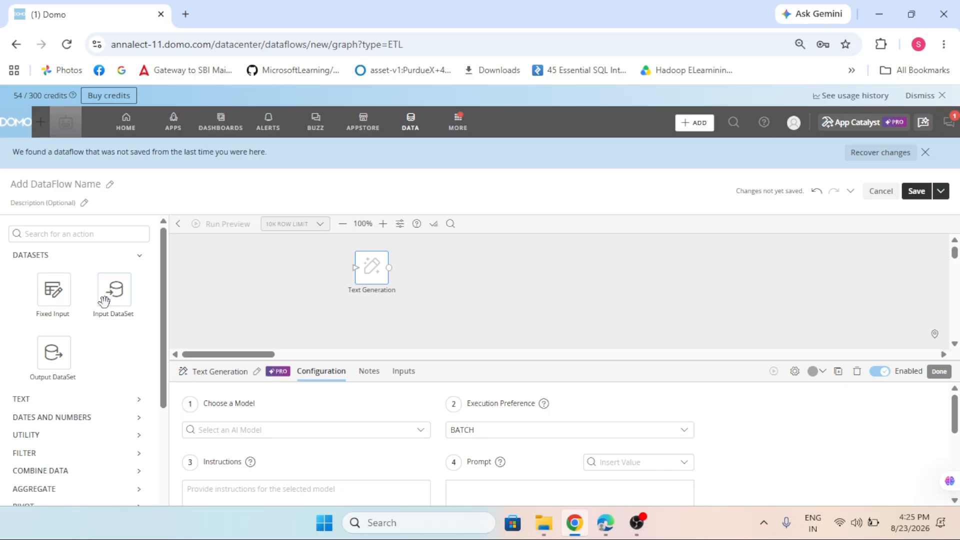
left_click_drag(102, 299, 250, 286)
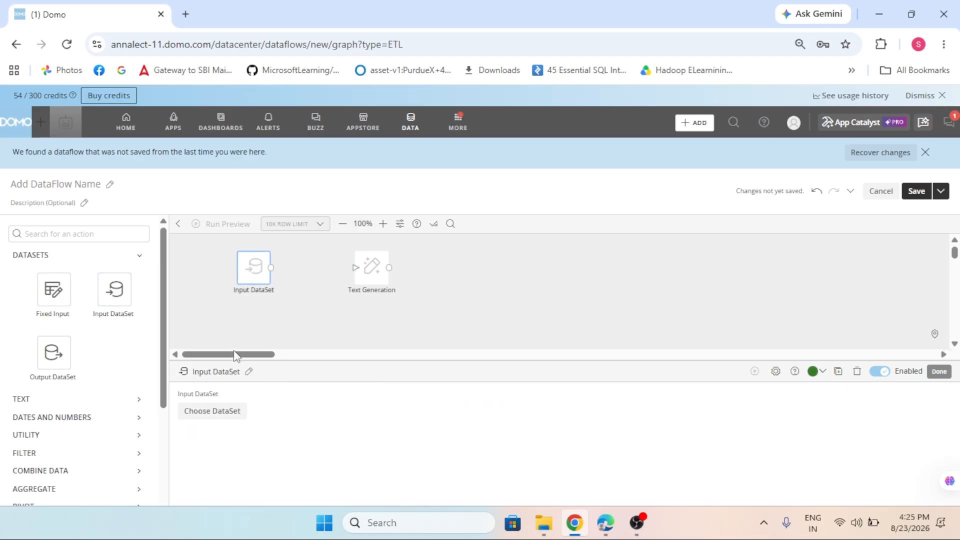
Browse the datasets available for the Input DataSet action and examine the columns of the employee dataset.
left_click(233, 417)
scroll(379, 307, "down", 5)
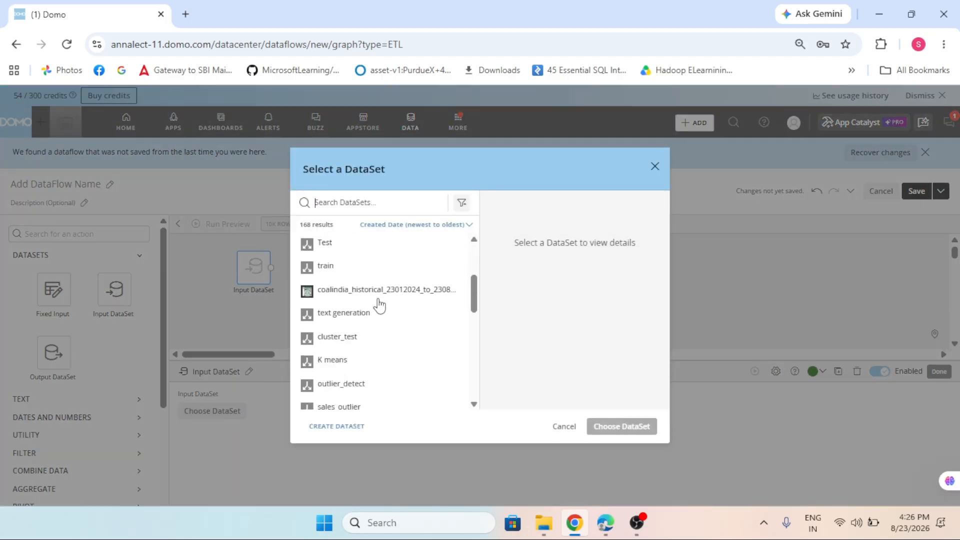
scroll(379, 311, "down", 10)
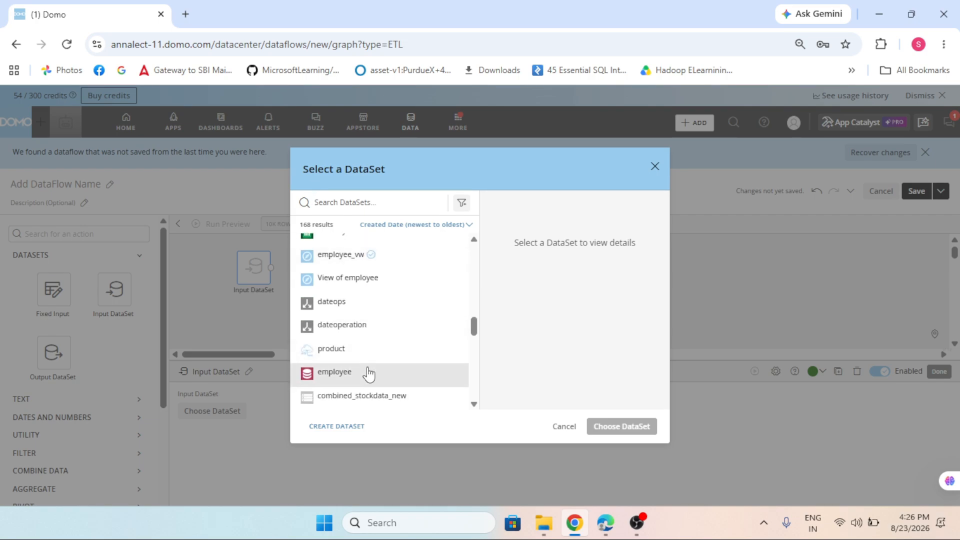
scroll(590, 334, "down", 3)
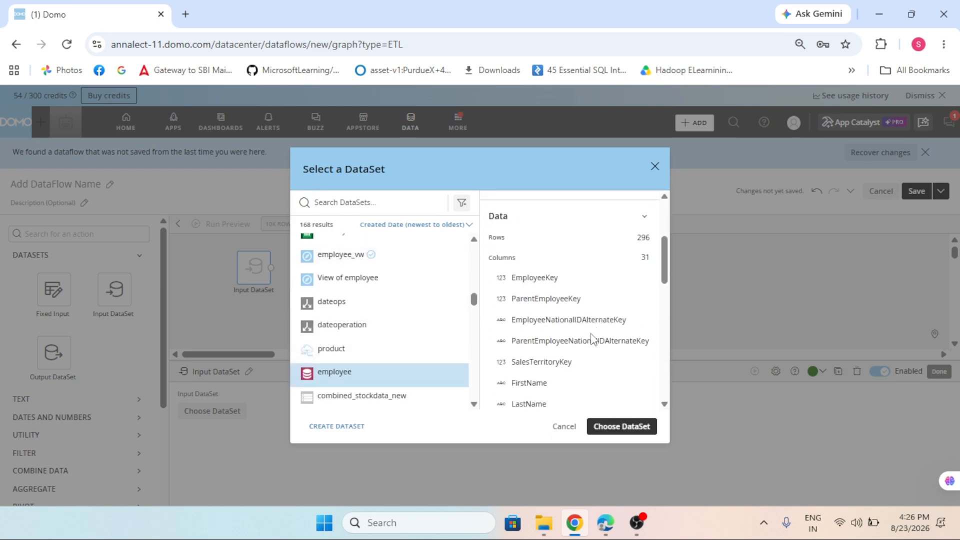
scroll(611, 341, "down", 3)
scroll(614, 344, "down", 3)
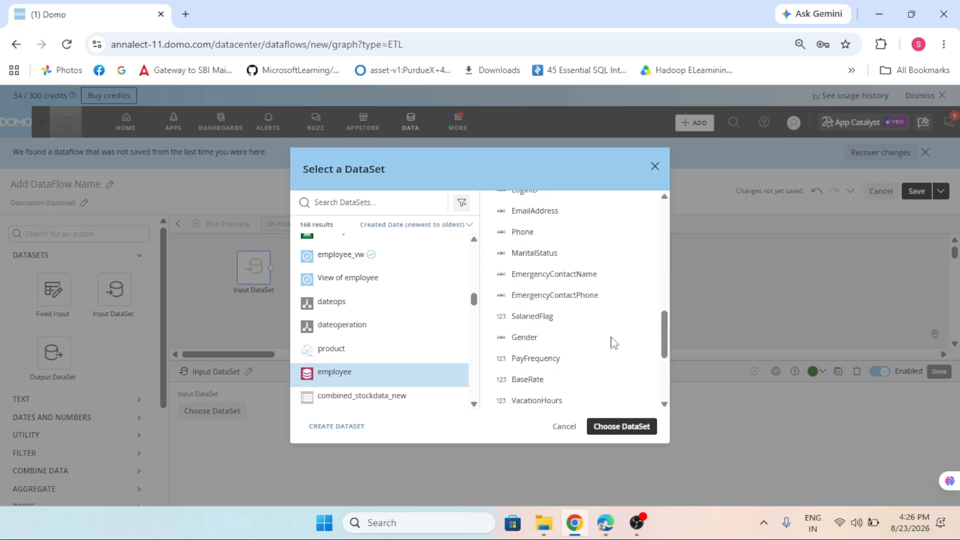
scroll(614, 343, "down", 3)
scroll(614, 344, "down", 2)
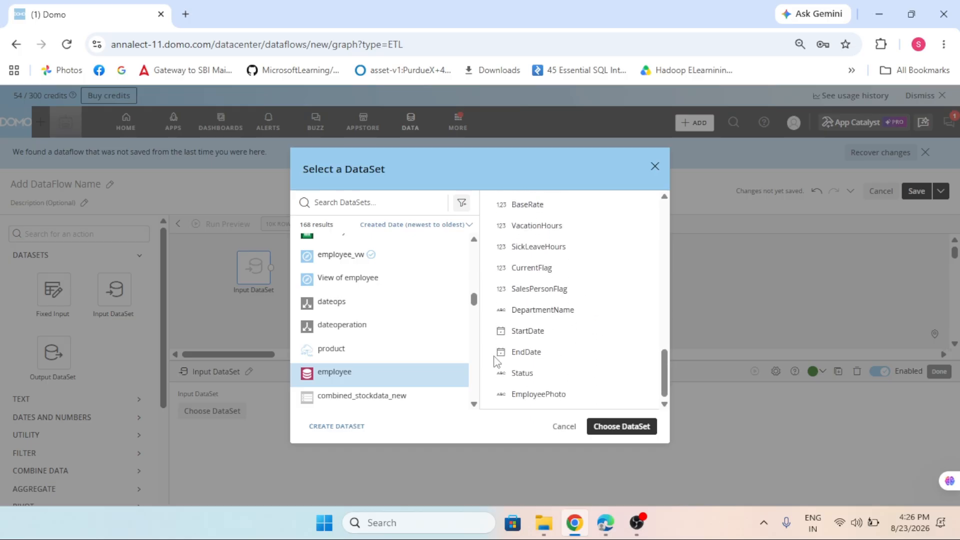
scroll(383, 367, "up", 1)
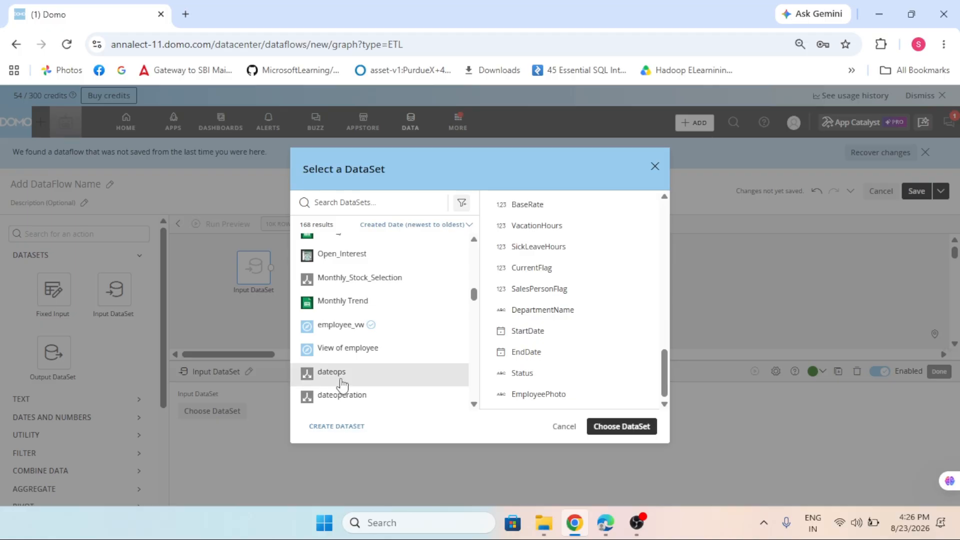
scroll(377, 355, "up", 3)
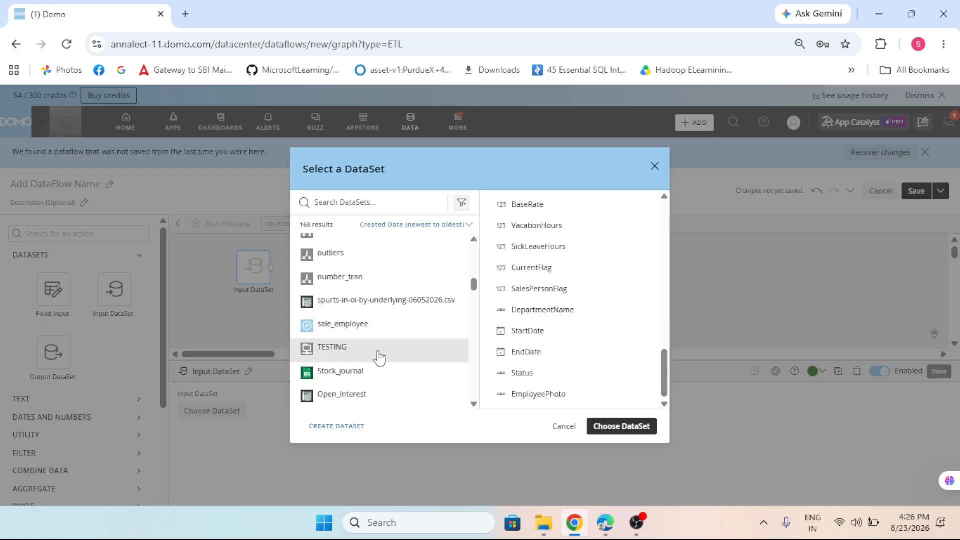
Search the datasets for "cust" and examine the columns of the Customer clean data dataset.
left_click(332, 205)
type("cust")
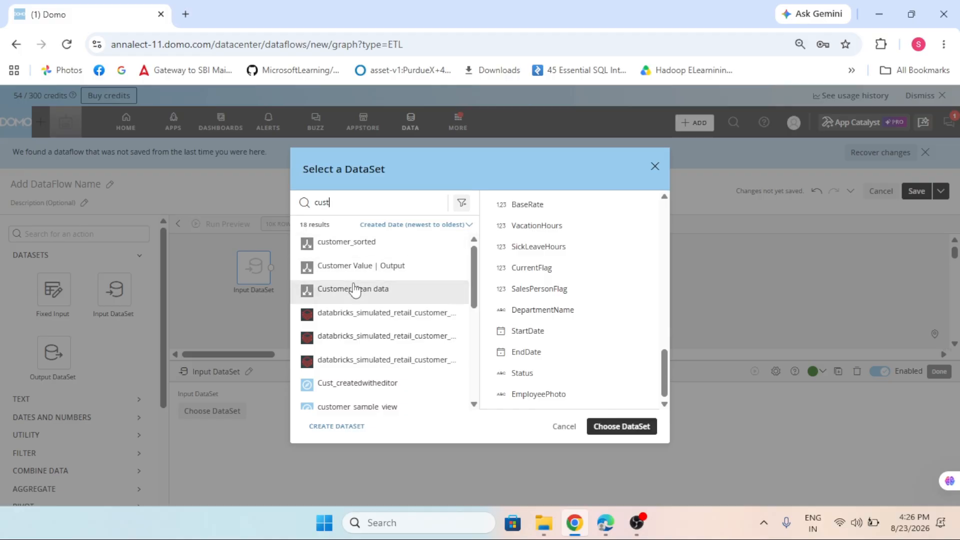
scroll(380, 356, "down", 2)
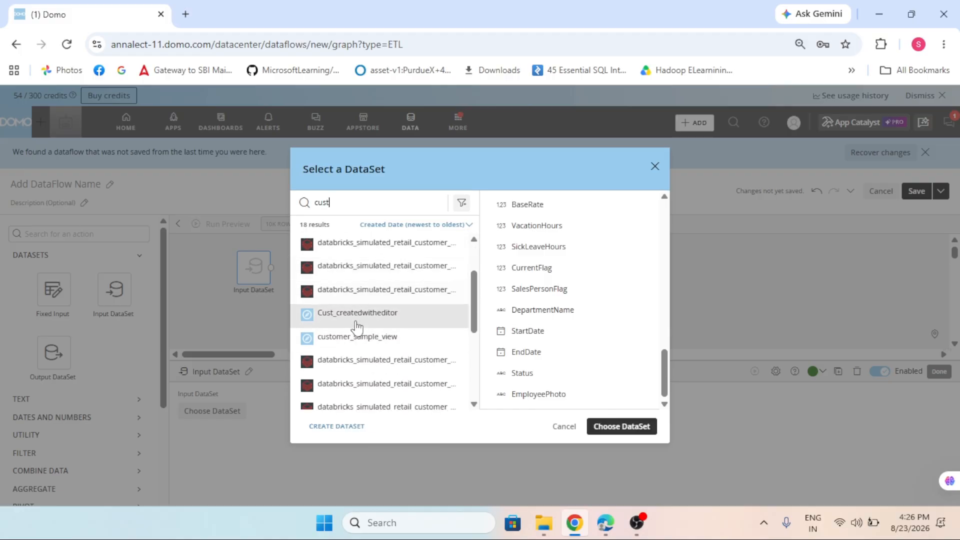
scroll(356, 322, "up", 2)
left_click(360, 294)
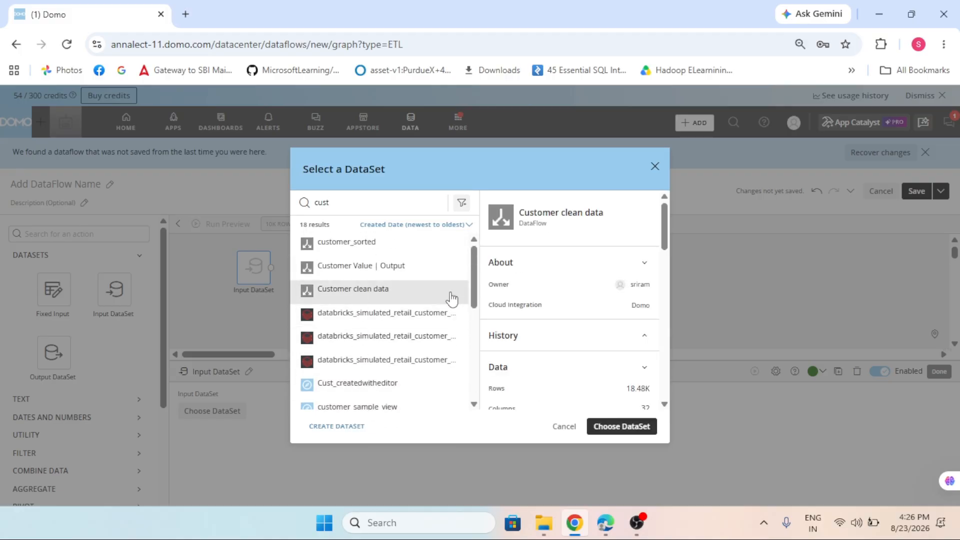
scroll(450, 298, "down", 2)
scroll(548, 337, "down", 5)
scroll(560, 357, "down", 2)
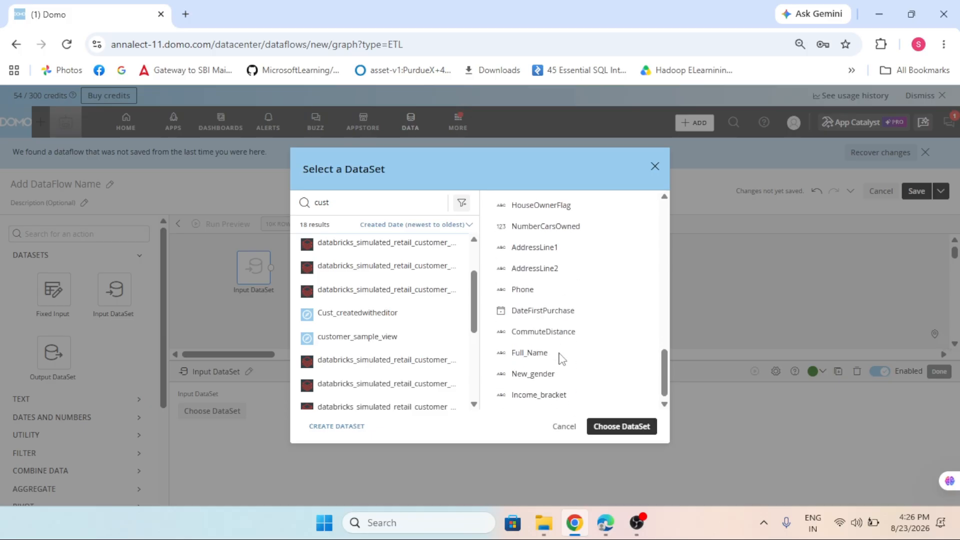
scroll(574, 377, "up", 1)
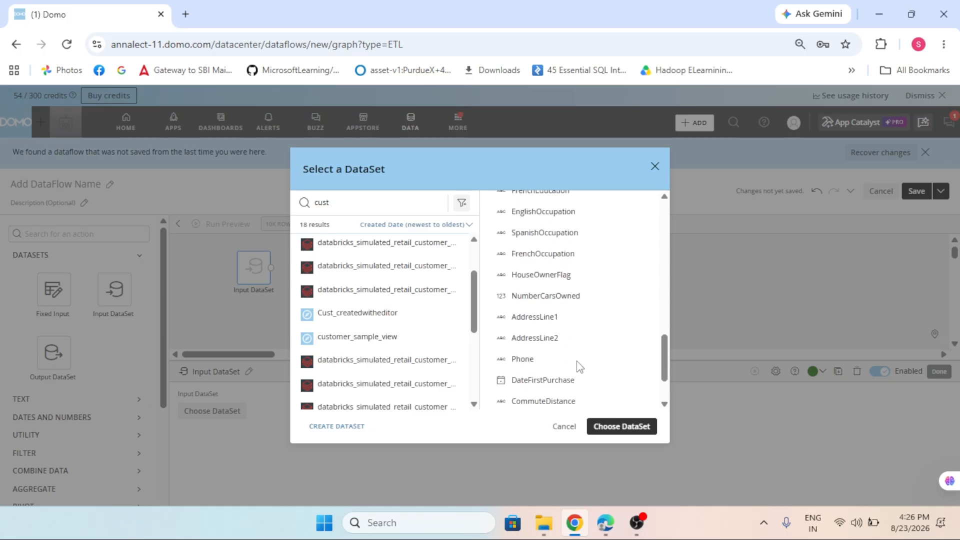
scroll(577, 370, "up", 2)
scroll(578, 366, "down", 3)
scroll(580, 367, "up", 6)
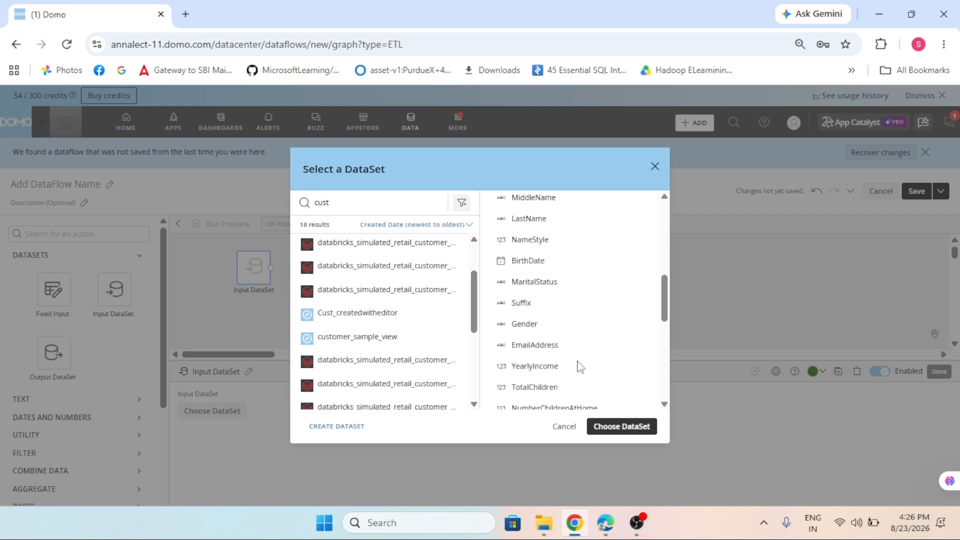
scroll(580, 367, "up", 3)
scroll(580, 367, "down", 8)
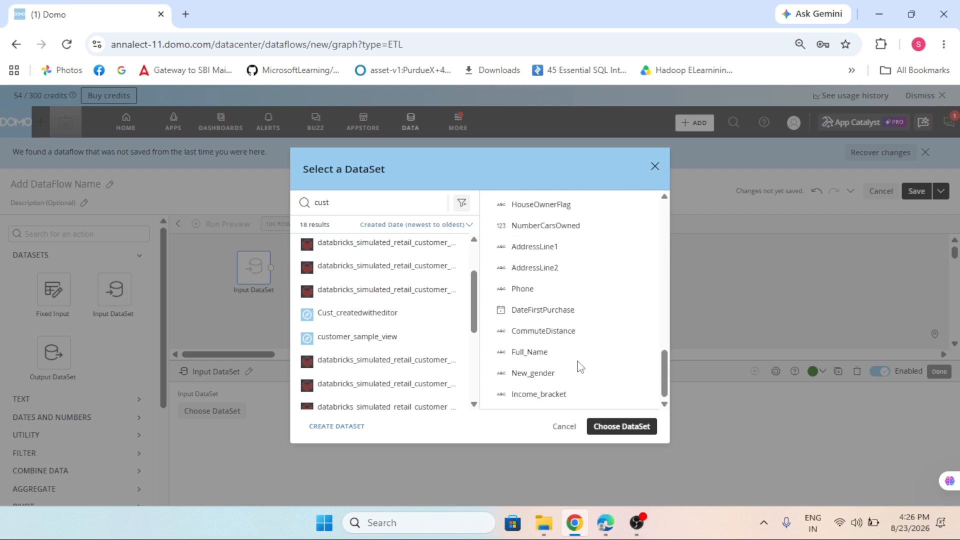
Review the columns of Cust_createdwitheditor and choose it as the input dataset.
left_click(333, 315)
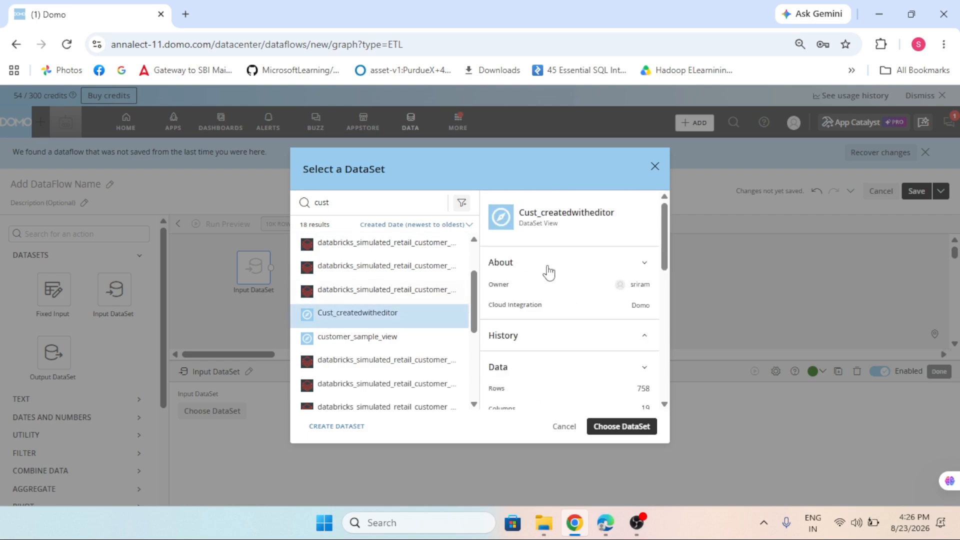
scroll(575, 318, "down", 10)
scroll(580, 324, "up", 10)
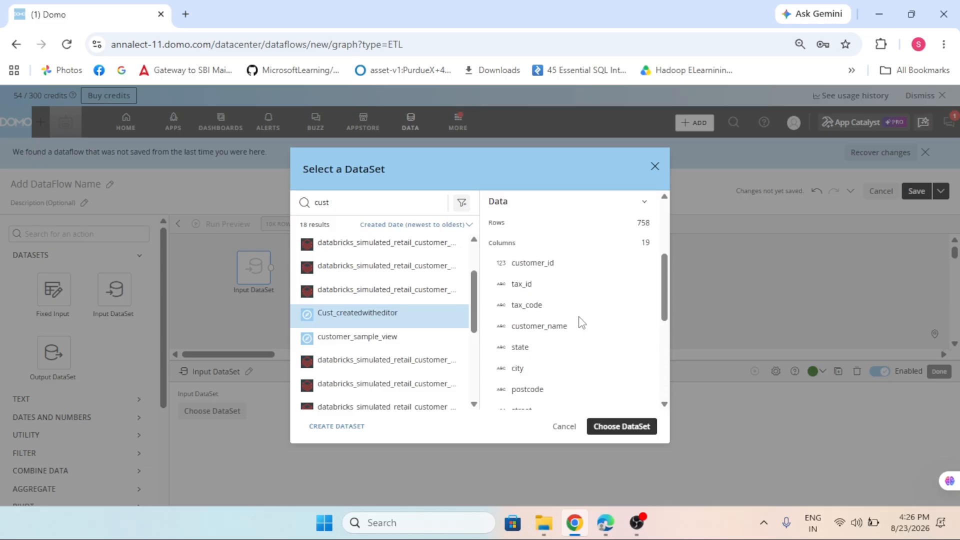
scroll(582, 322, "down", 10)
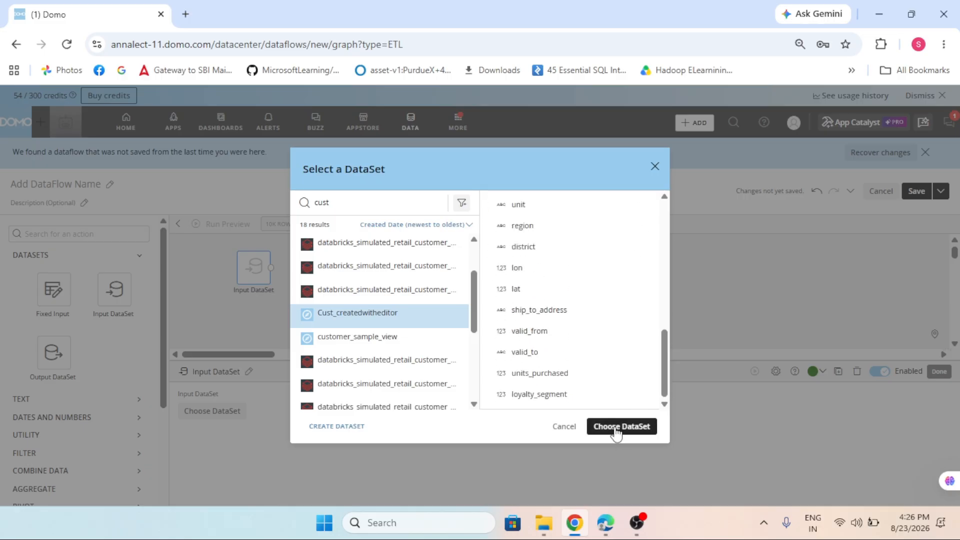
scroll(629, 361, "up", 10)
scroll(631, 390, "down", 10)
left_click(631, 424)
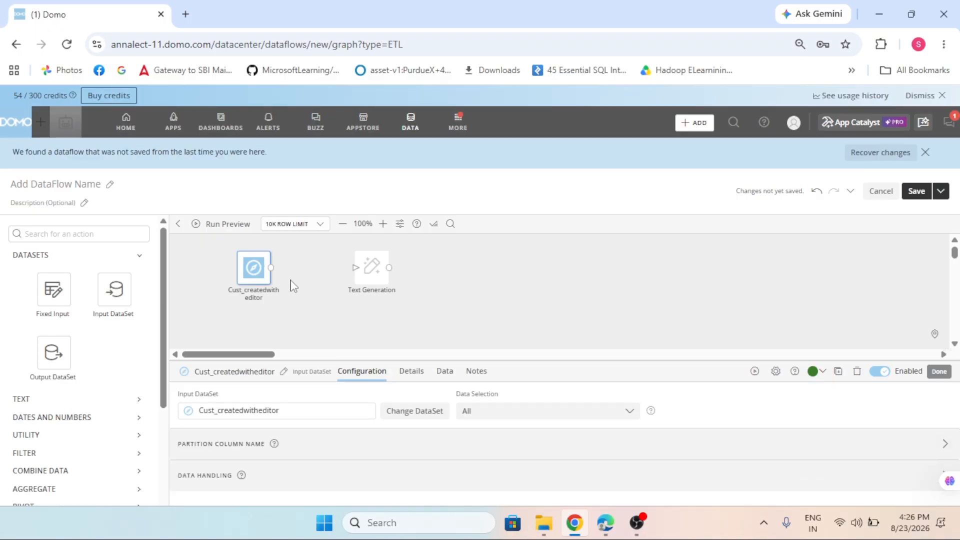
Connect the Cust_createdwitheditor input to the Text Generation action and set its model to DomoGPT - Small v2.1.
left_click_drag(270, 267, 393, 279)
left_click(379, 289)
left_click(269, 434)
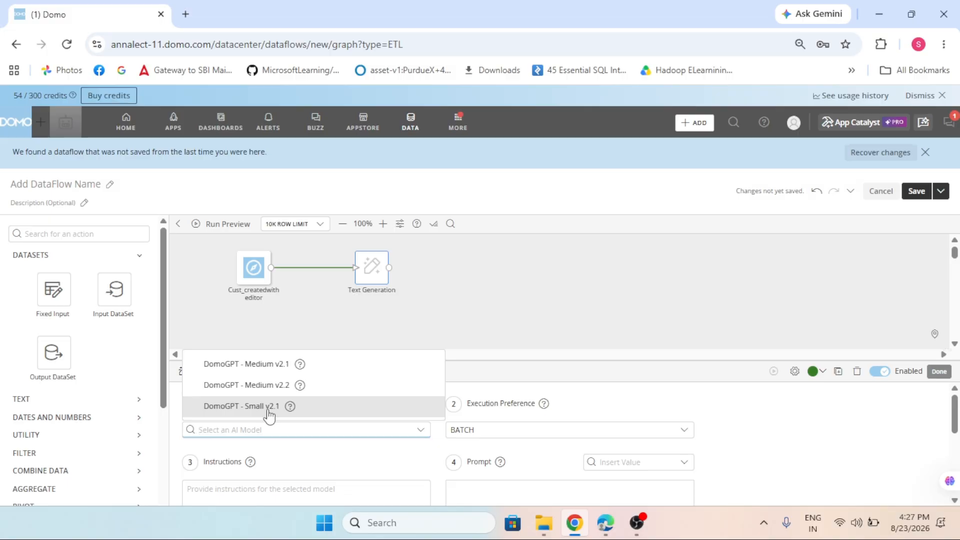
left_click(269, 412)
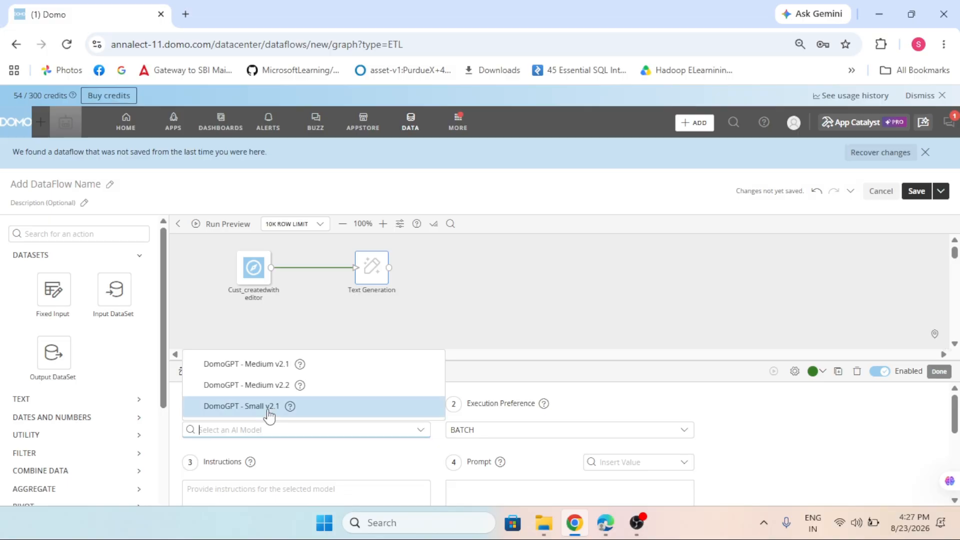
left_click(268, 412)
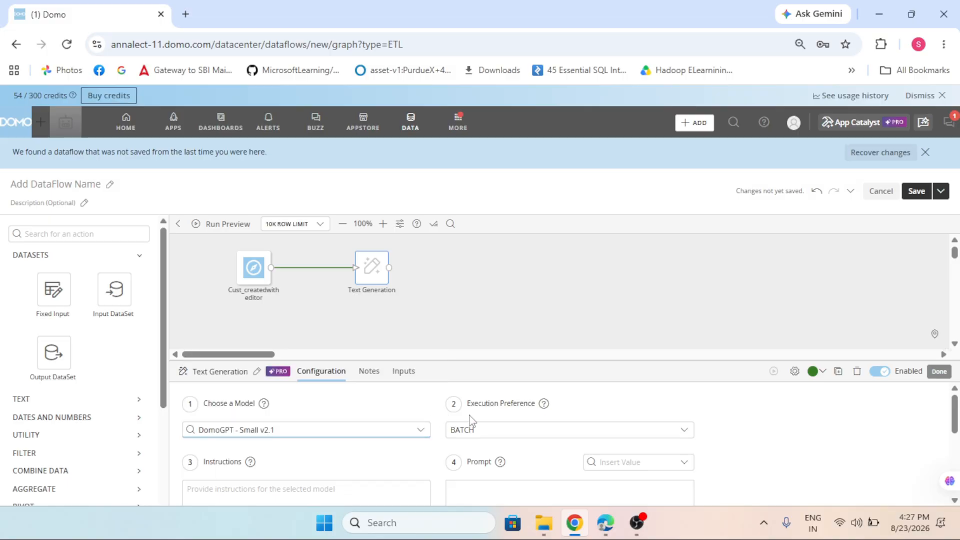
Insert the ship_to_address column as the prompt of the Text Generation action.
scroll(395, 437, "down", 2)
scroll(278, 430, "up", 2)
scroll(273, 433, "down", 2)
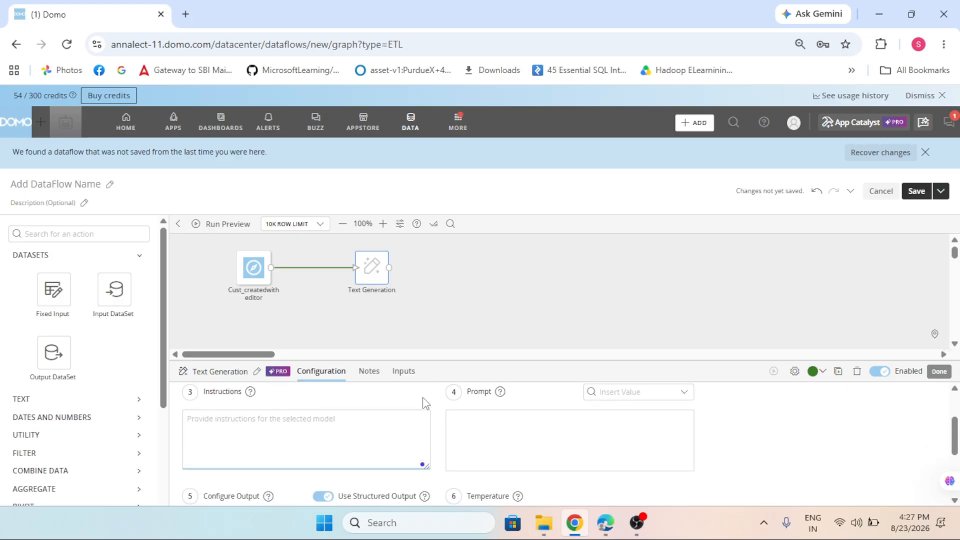
scroll(557, 437, "up", 2)
scroll(490, 460, "down", 2)
left_click(598, 399)
scroll(650, 290, "down", 3)
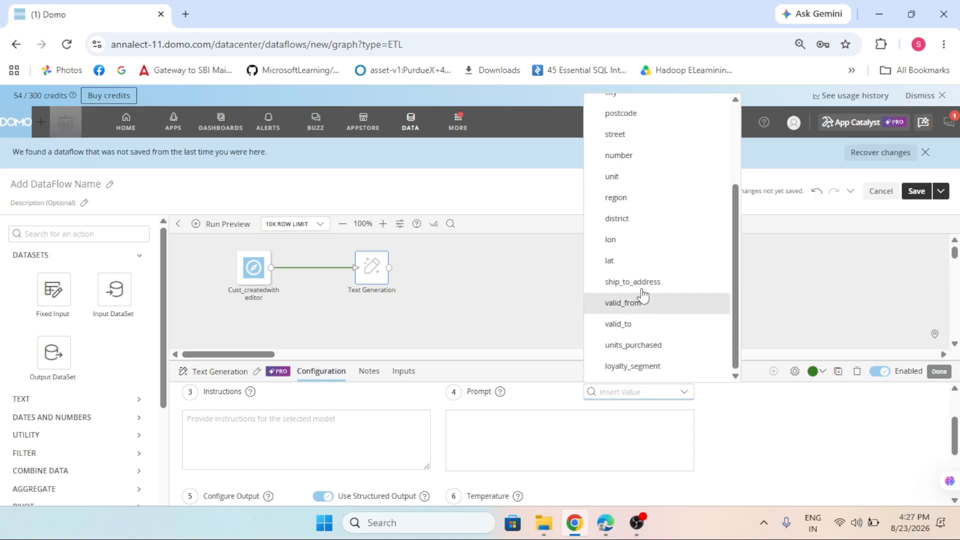
left_click(653, 281)
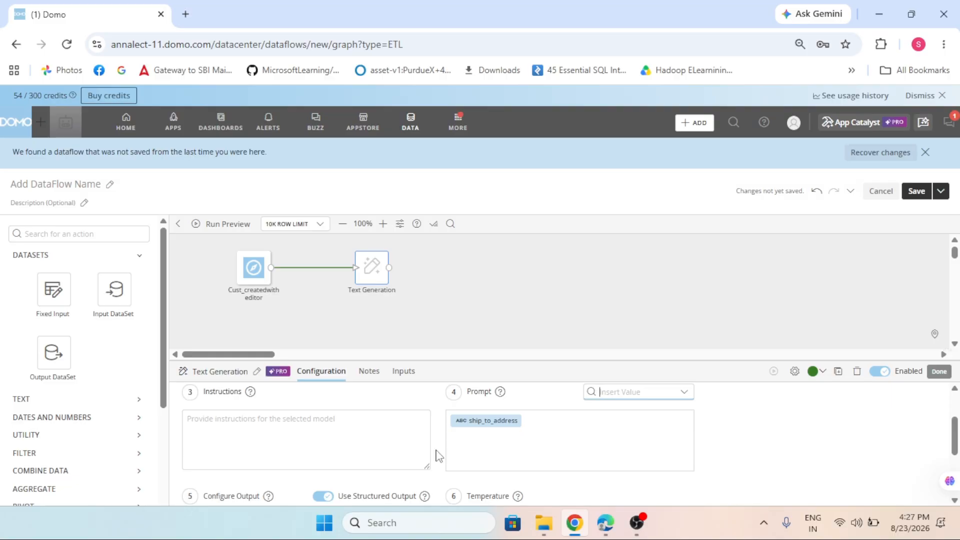
Enter the model instructions "generate or find country name from input prompt".
left_click(324, 424)
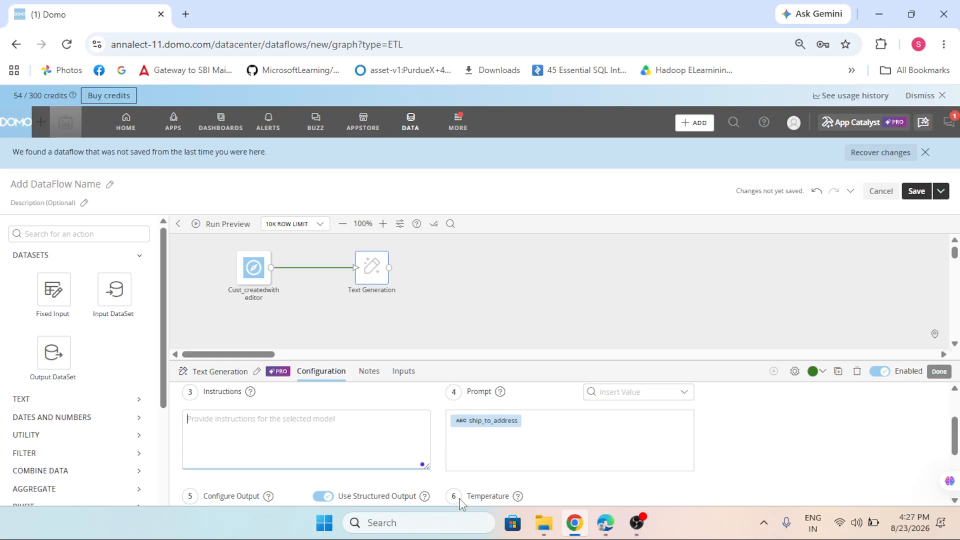
type("ex")
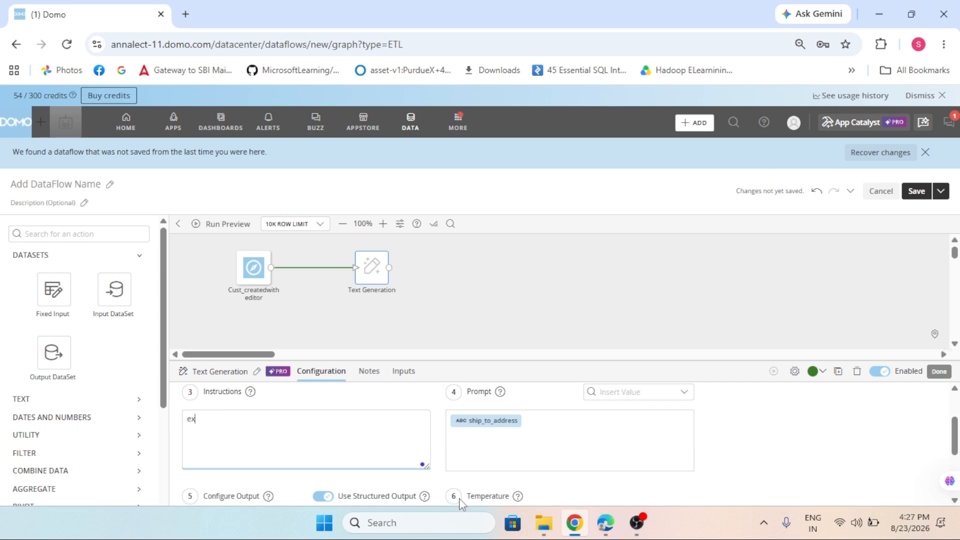
type("t")
key("BackSpace")
key("BackSpace")
key("BackSpace")
type("gen")
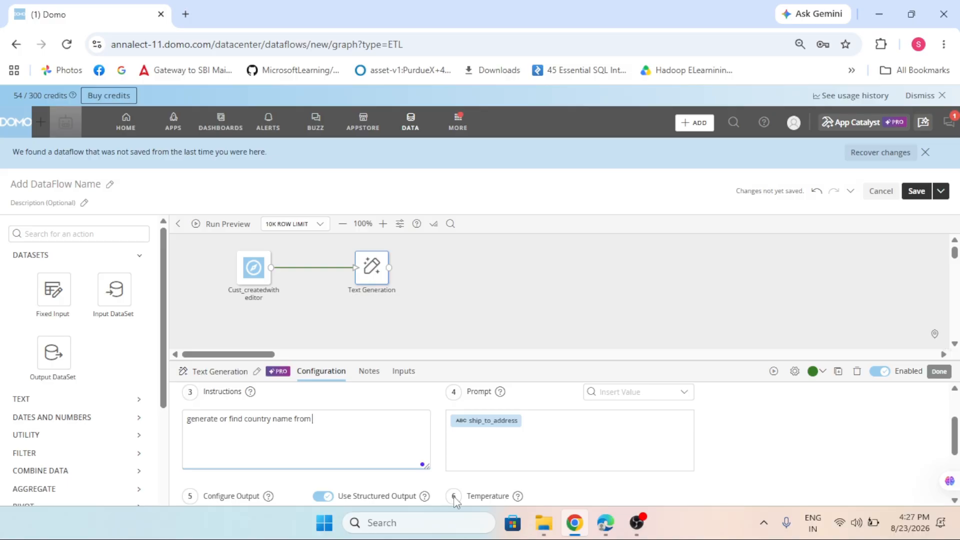
type("put prompt")
Limit the preview to 1K rows and run the dataflow preview.
left_click(306, 224)
left_click(304, 247)
left_click(220, 224)
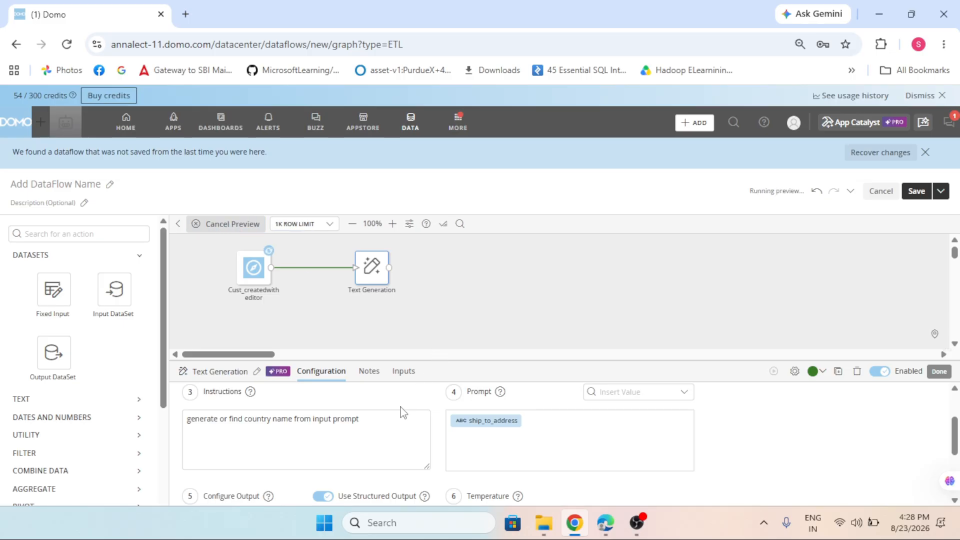
Review the Text Generation action's configuration, including its output column and temperature settings, while the preview runs.
scroll(406, 413, "up", 2)
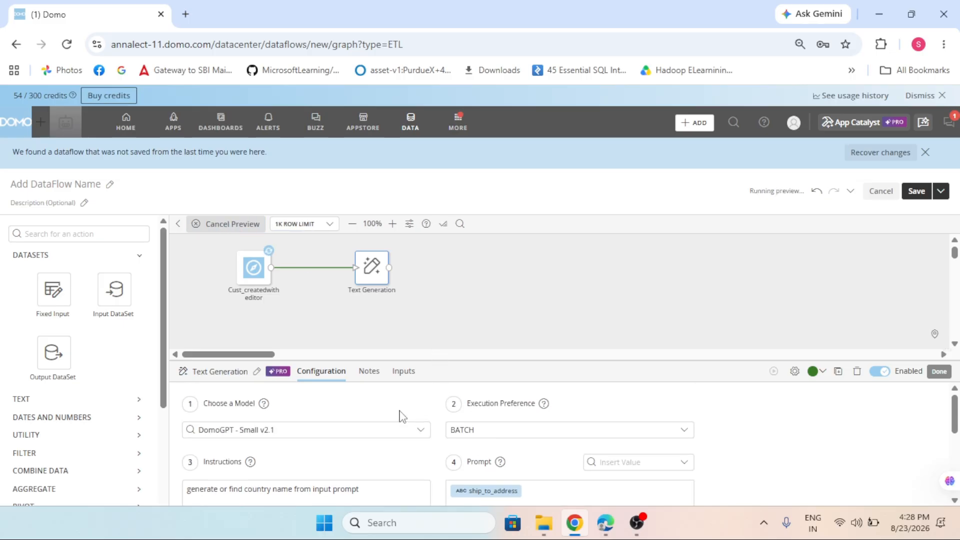
left_click(464, 297)
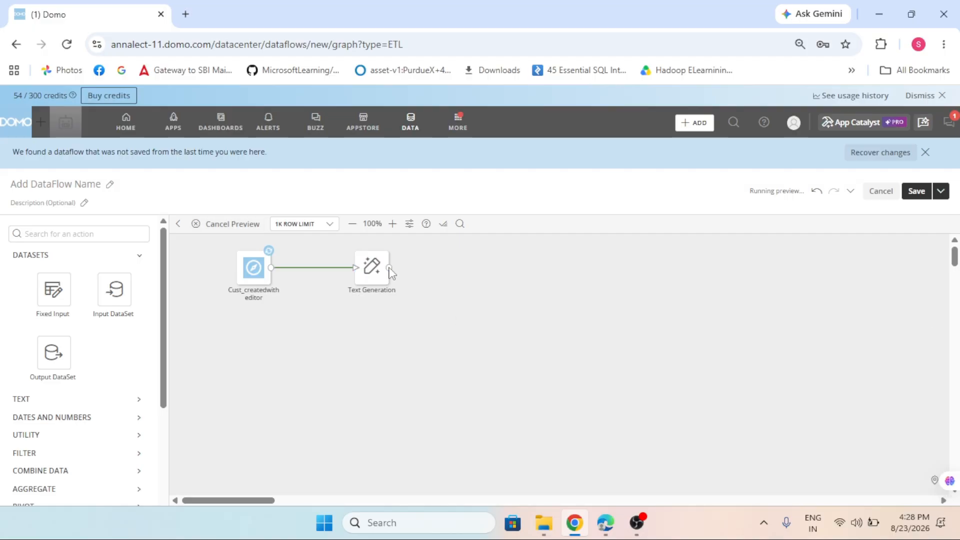
left_click(372, 269)
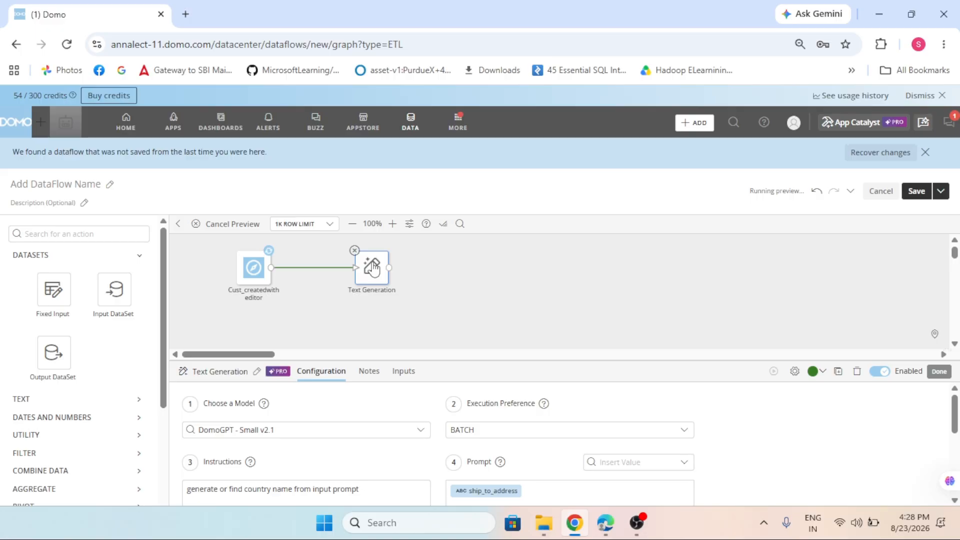
scroll(325, 435, "down", 5)
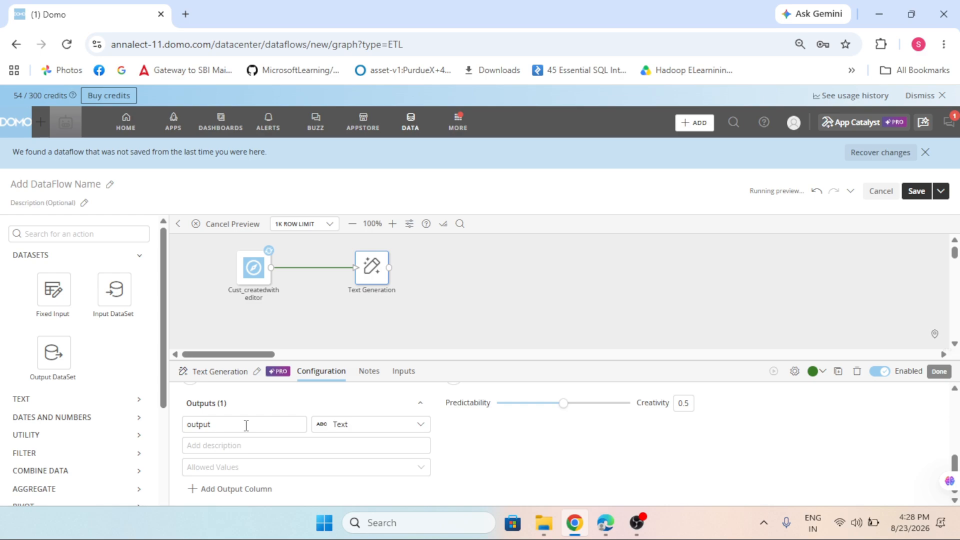
scroll(252, 427, "up", 2)
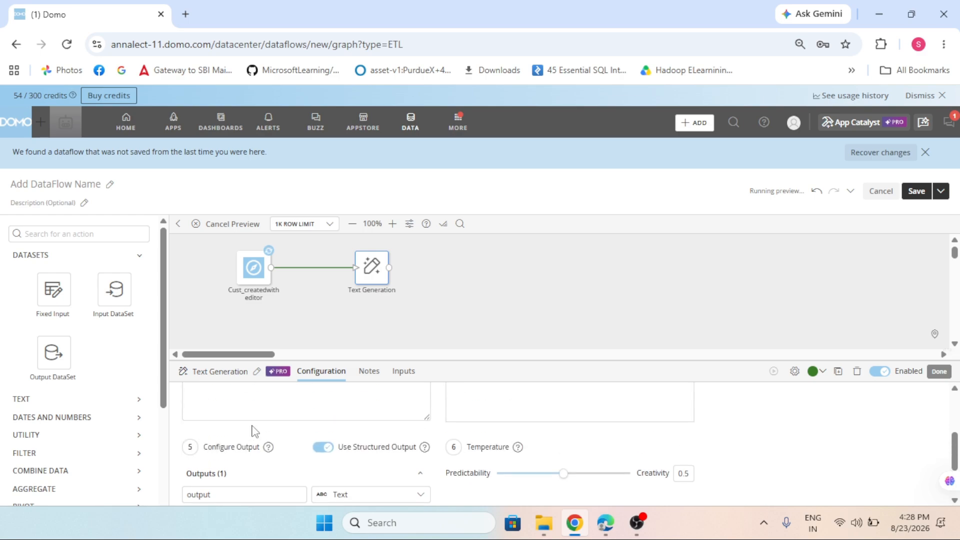
scroll(250, 437, "down", 2)
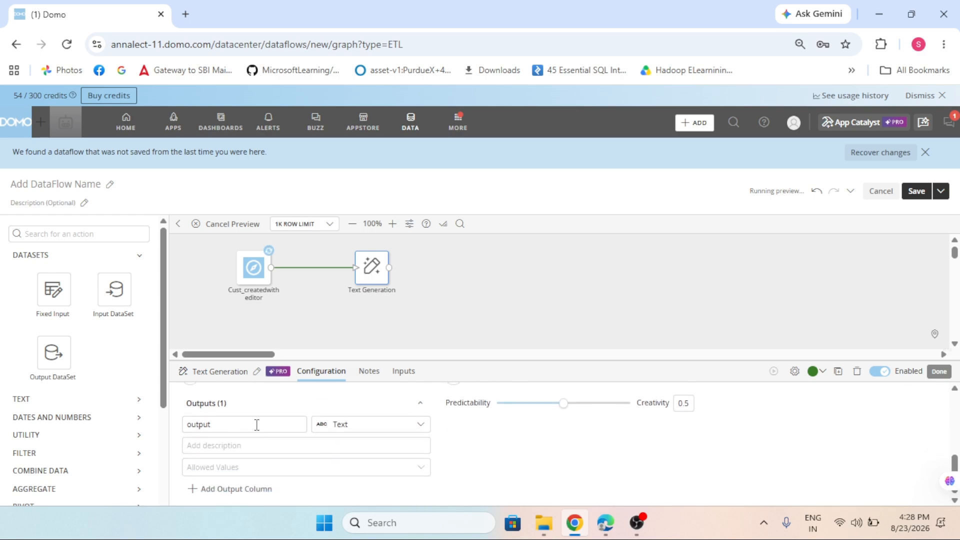
scroll(257, 418, "up", 2)
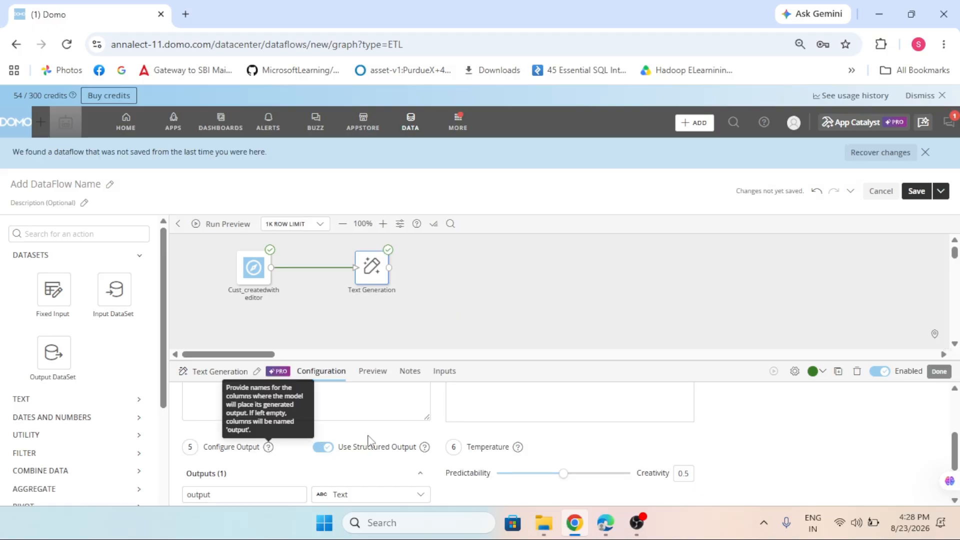
scroll(361, 400, "up", 3)
Examine the output and DOMO_AI_BATCH_ERROR columns in the Text Generation action's preview data.
left_click(370, 372)
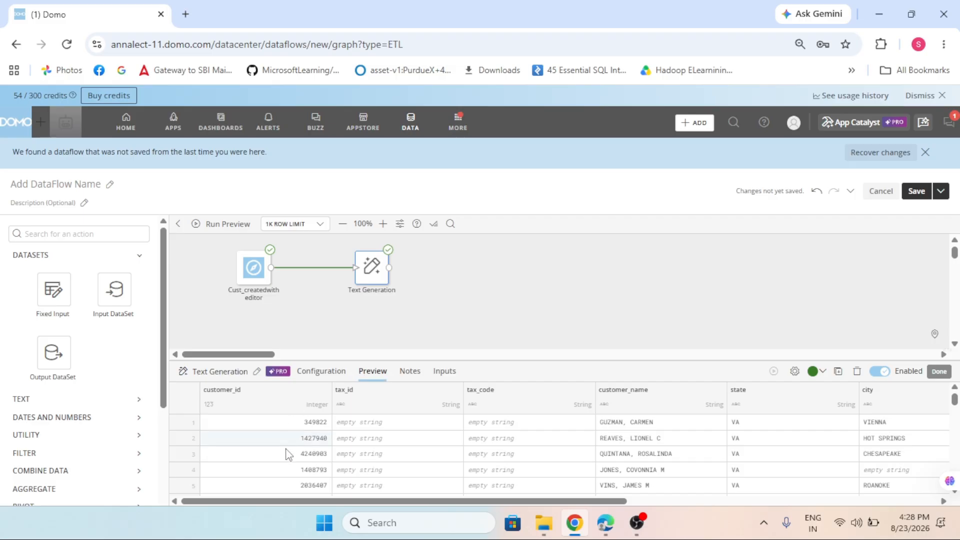
left_click_drag(239, 506, 781, 503)
left_click_drag(676, 501, 914, 502)
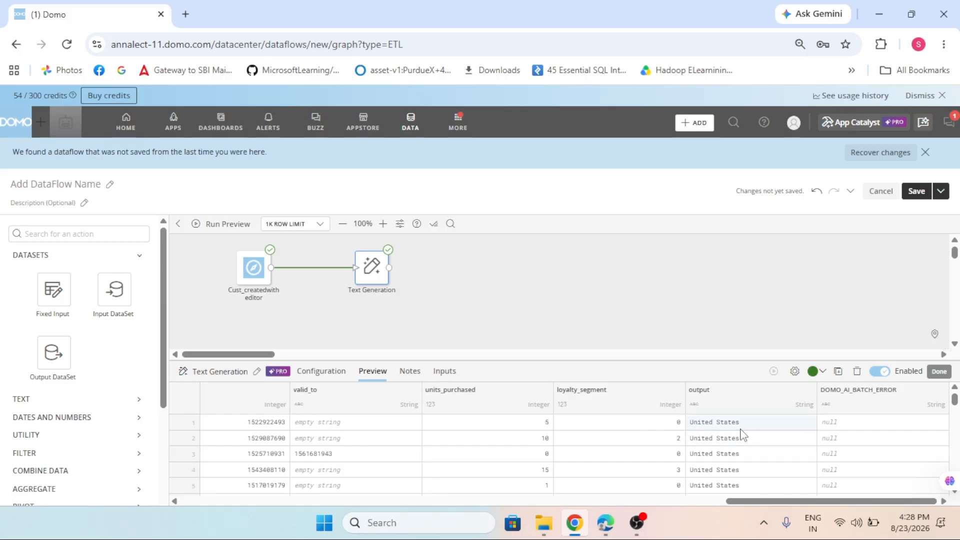
scroll(743, 441, "down", 4)
scroll(736, 455, "down", 2)
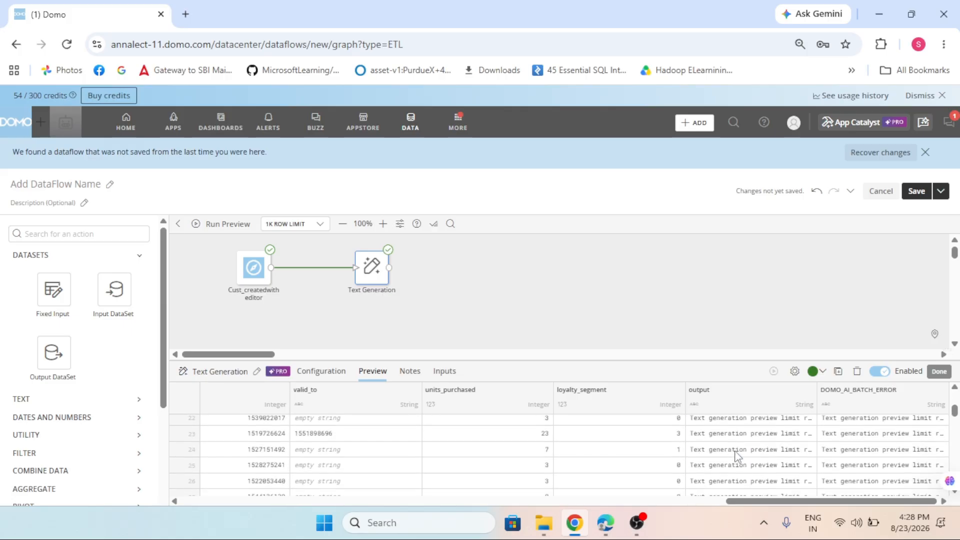
scroll(737, 455, "up", 4)
scroll(735, 455, "up", 3)
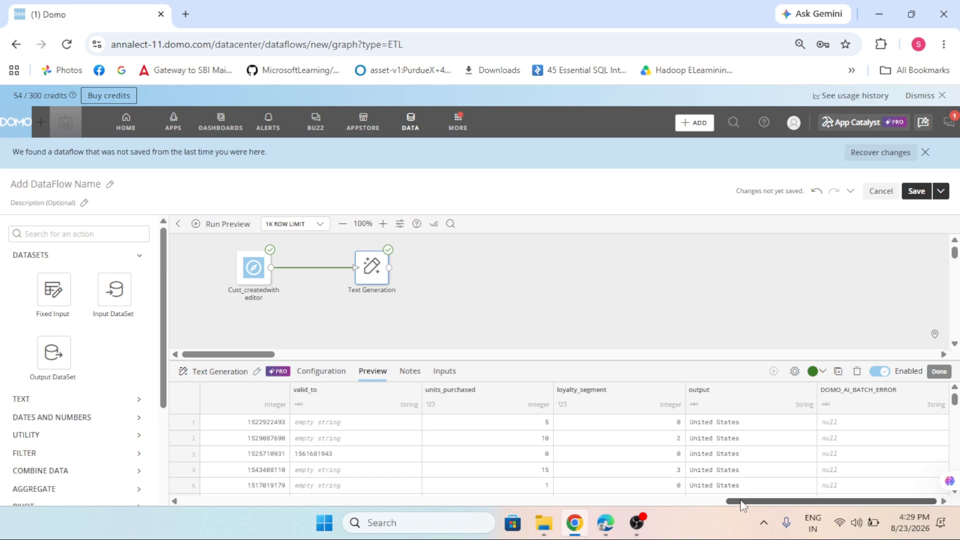
Widen the ship_to_address column in the preview and compare the addresses with the generated output values.
left_click_drag(743, 502, 698, 503)
scroll(407, 439, "left", 3)
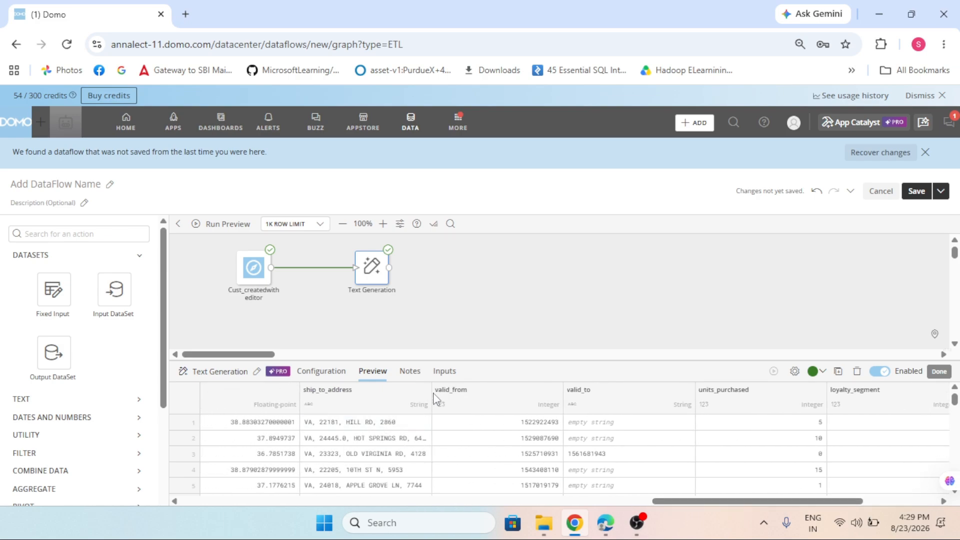
left_click_drag(432, 395, 541, 398)
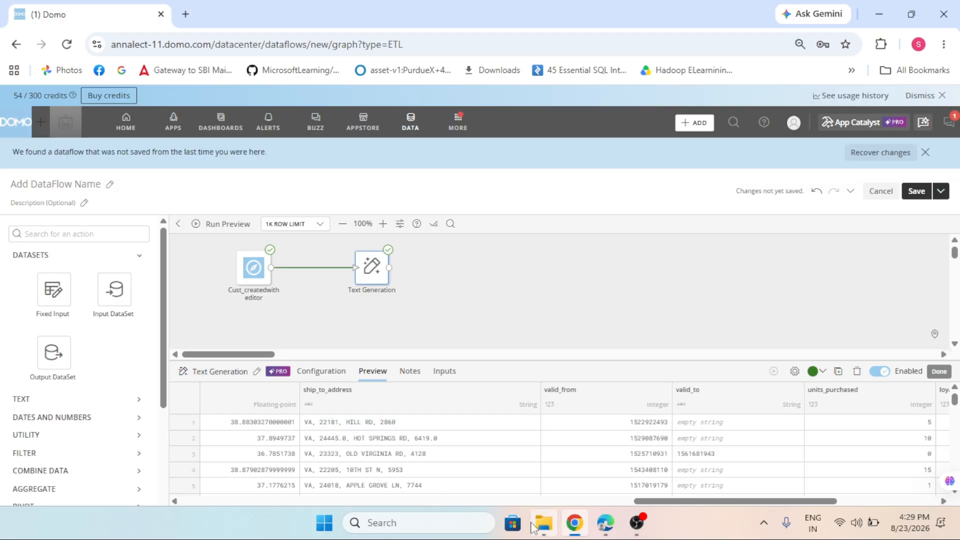
mouse_move(699, 505)
left_mouse_down()
mouse_move(894, 498)
mouse_move(713, 512)
left_mouse_up()
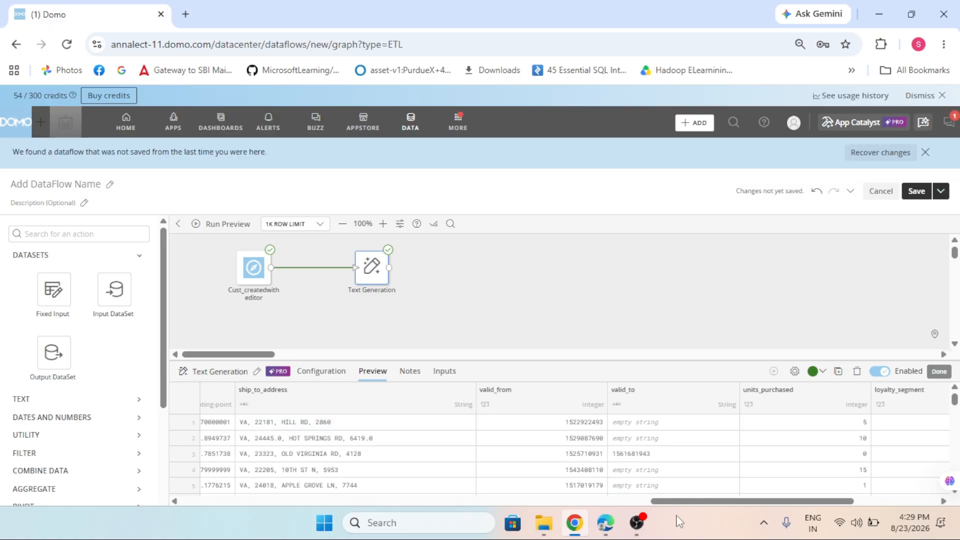
left_click_drag(673, 502, 804, 505)
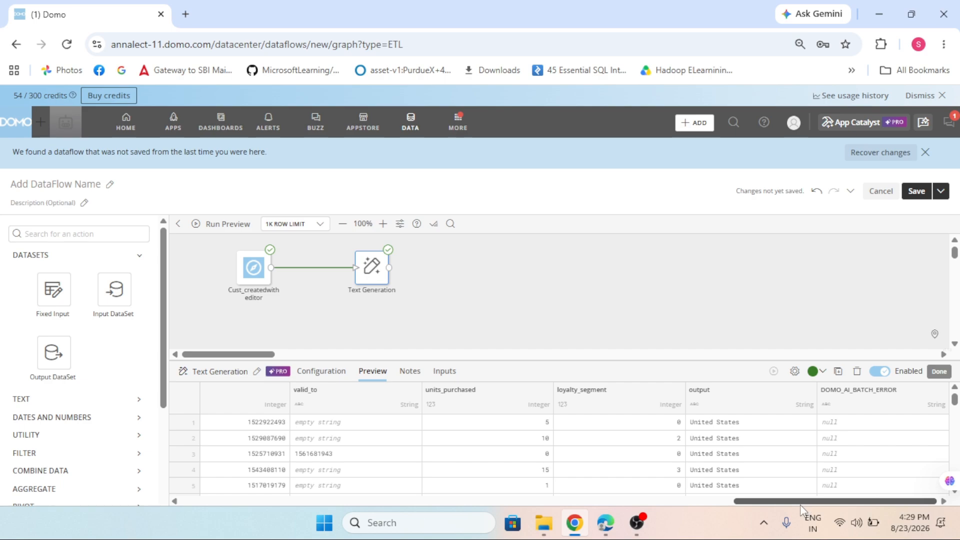
left_click_drag(761, 503, 605, 502)
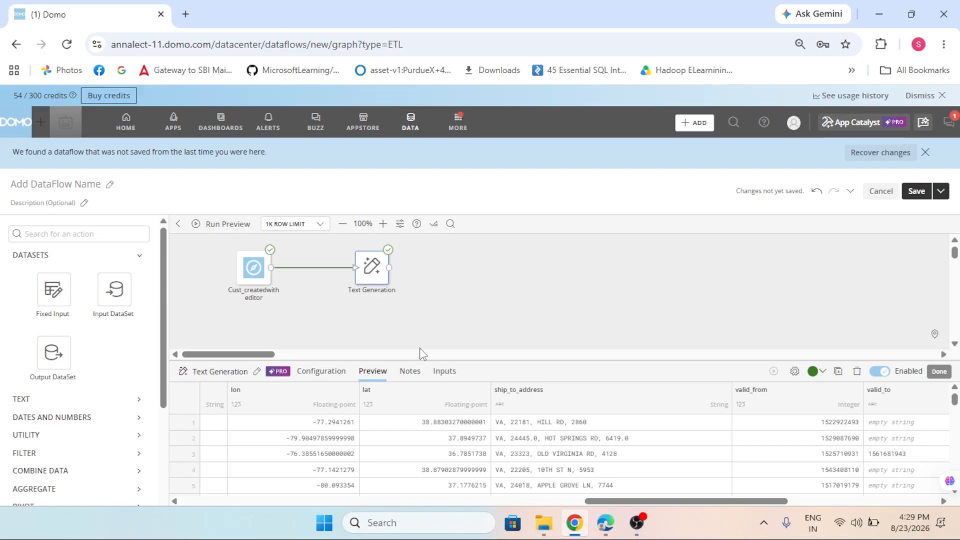
Enlarge the Text Generation configuration pane and review the execution preference options and the columns available for the prompt.
left_click(331, 371)
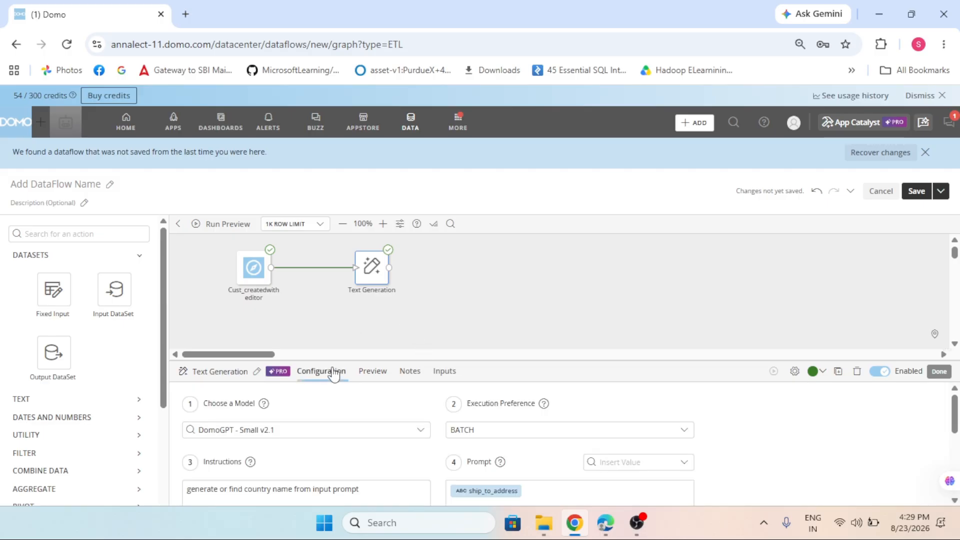
left_click_drag(532, 360, 542, 289)
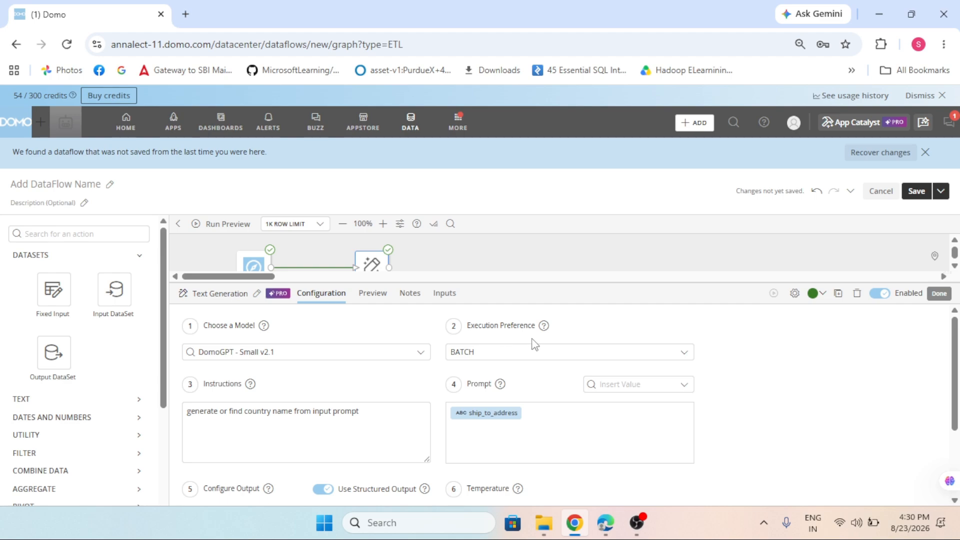
left_click(575, 356)
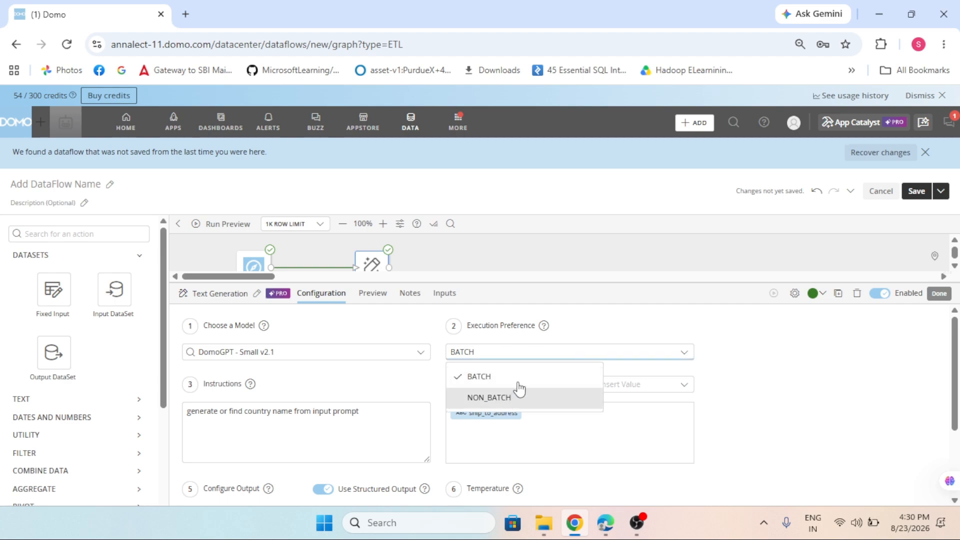
mouse_move(545, 329)
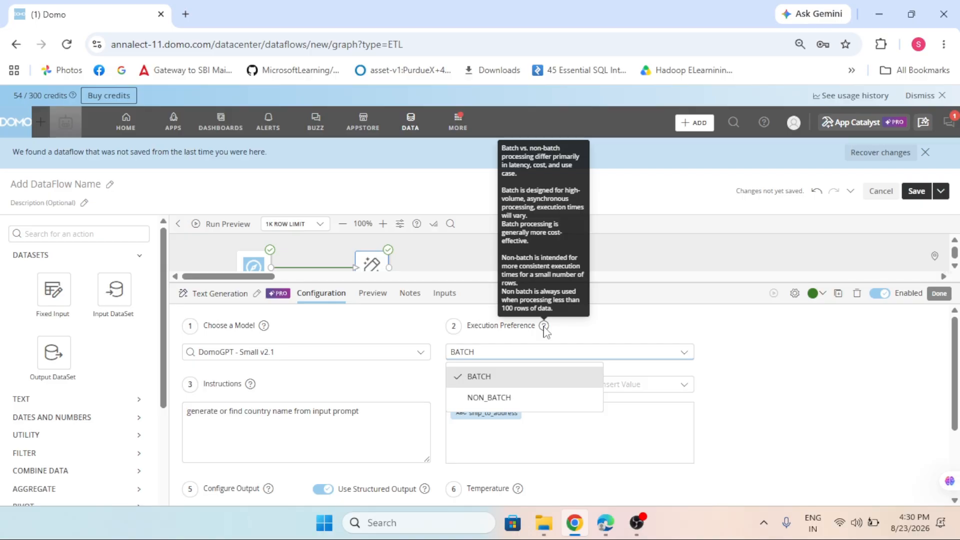
left_click(774, 414)
scroll(416, 408, "down", 1)
scroll(417, 408, "down", 3)
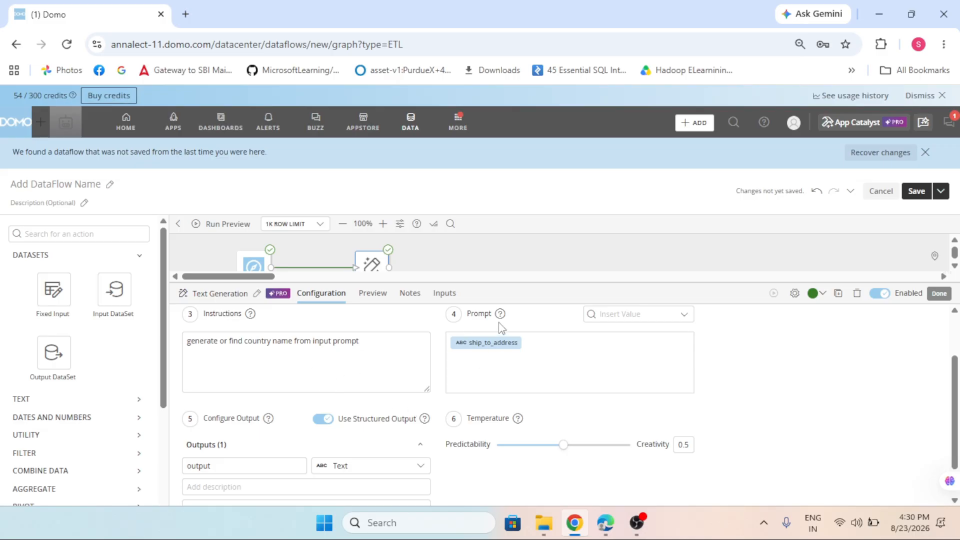
left_click(620, 322)
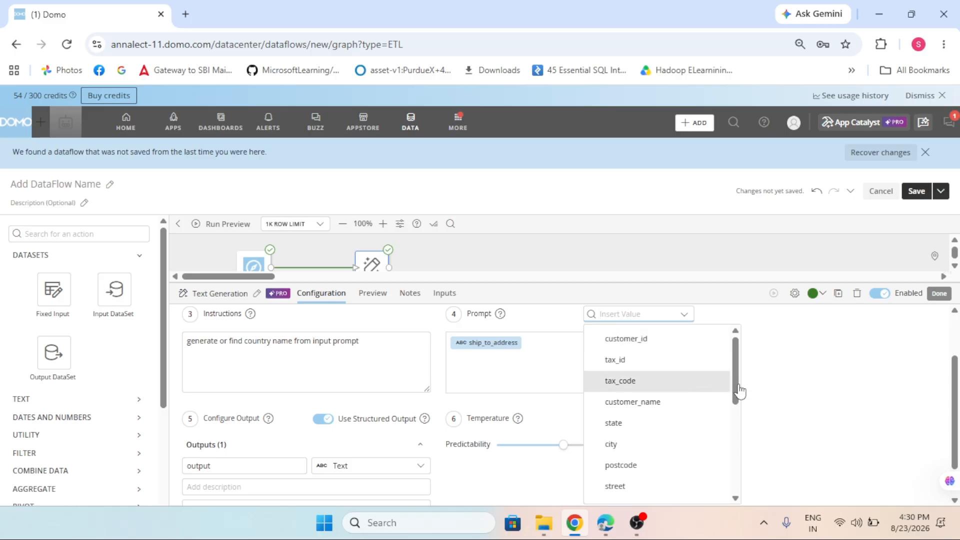
left_click(658, 390)
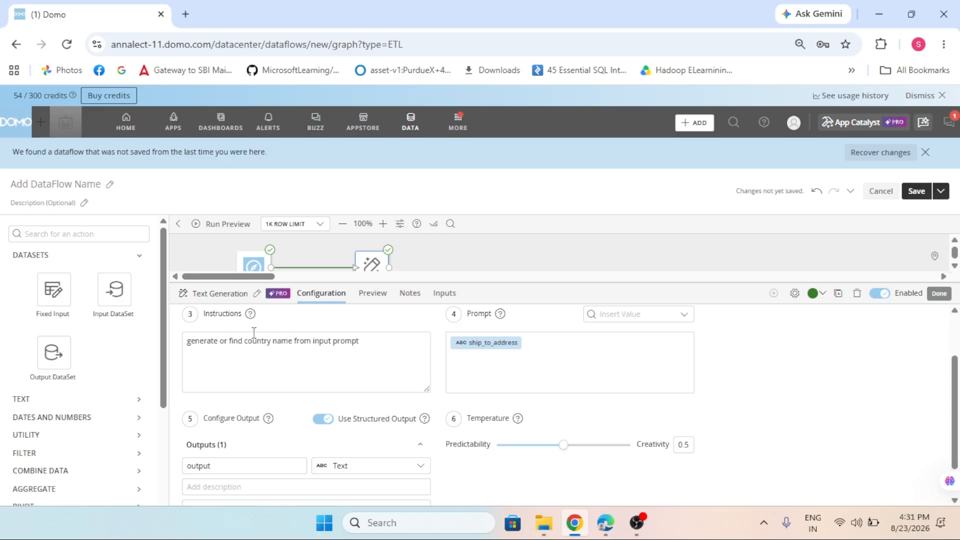
Compare the output configuration with structured output off and on, and view the output column's data type options.
scroll(253, 418, "down", 1)
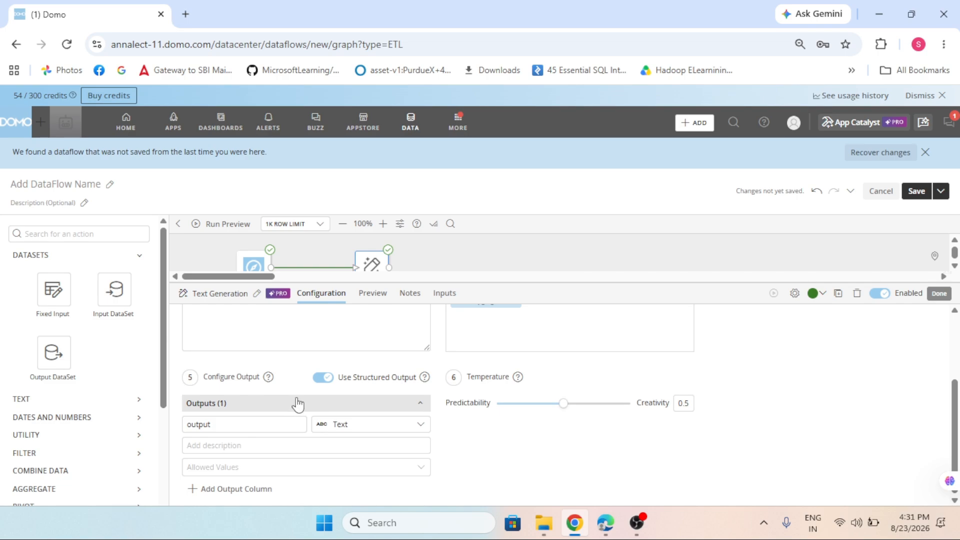
mouse_move(424, 379)
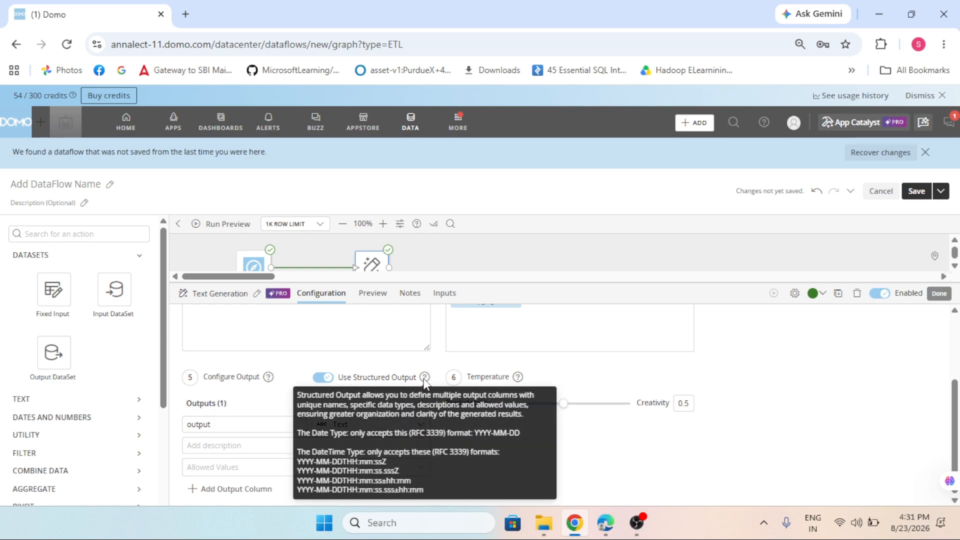
left_click(332, 379)
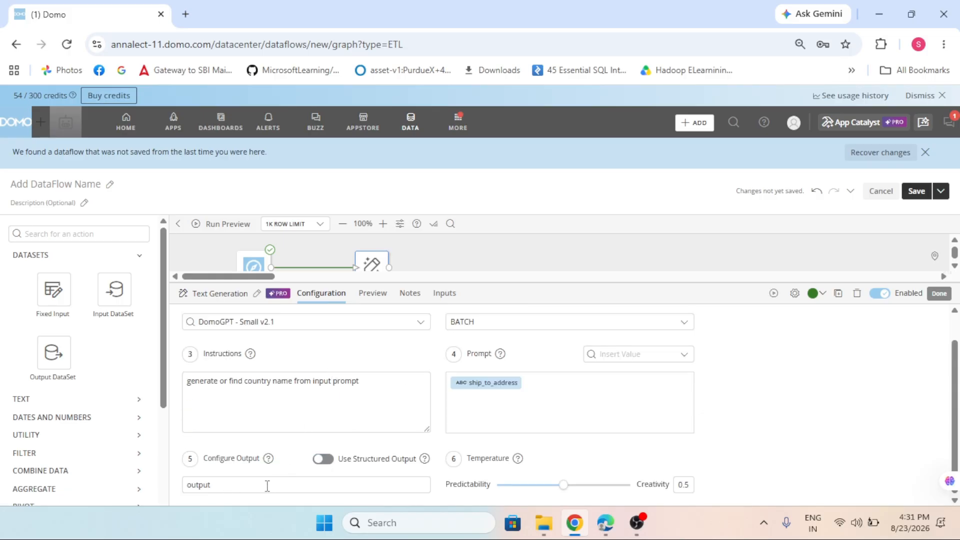
left_click(321, 459)
scroll(279, 455, "down", 2)
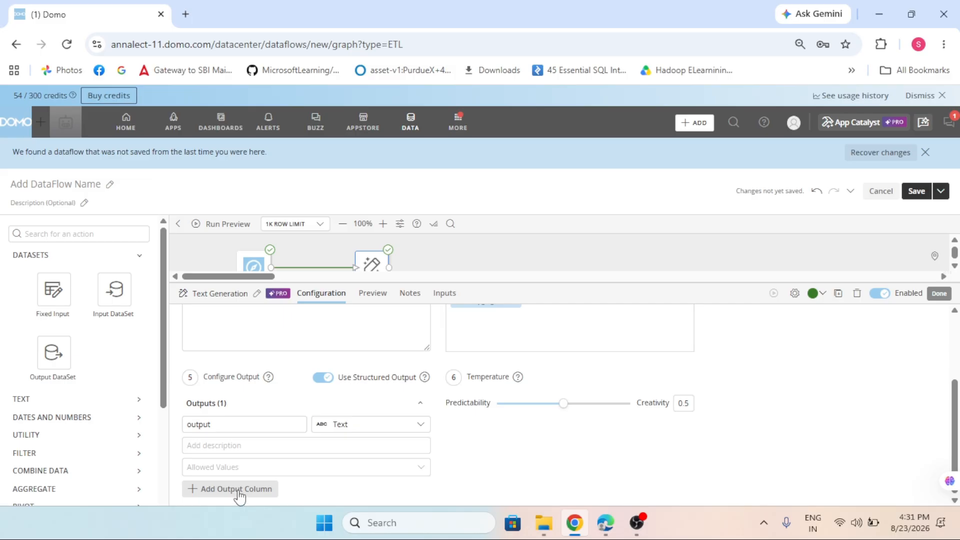
mouse_move(267, 382)
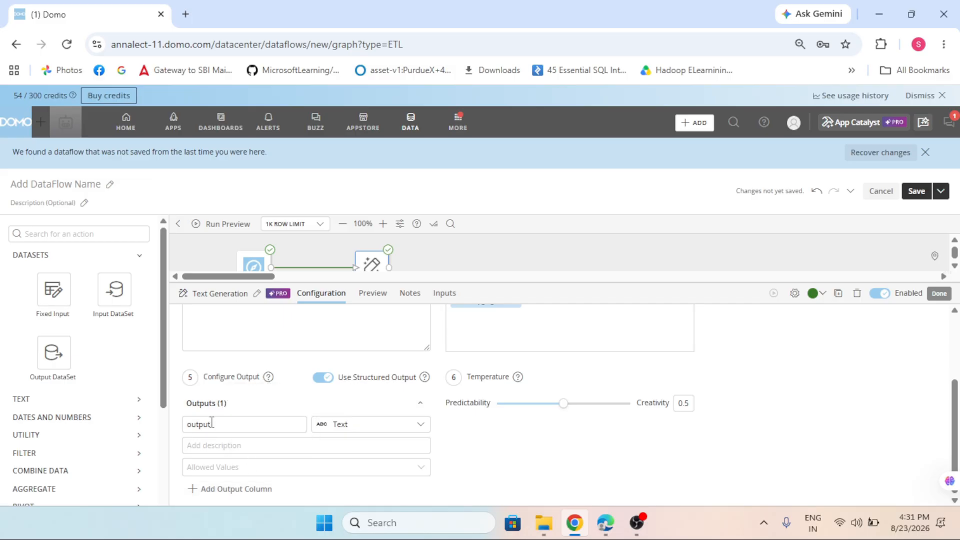
left_click(338, 425)
left_click(477, 460)
Turn off structured output for the Text Generation action and shift its temperature toward predictability.
mouse_move(425, 379)
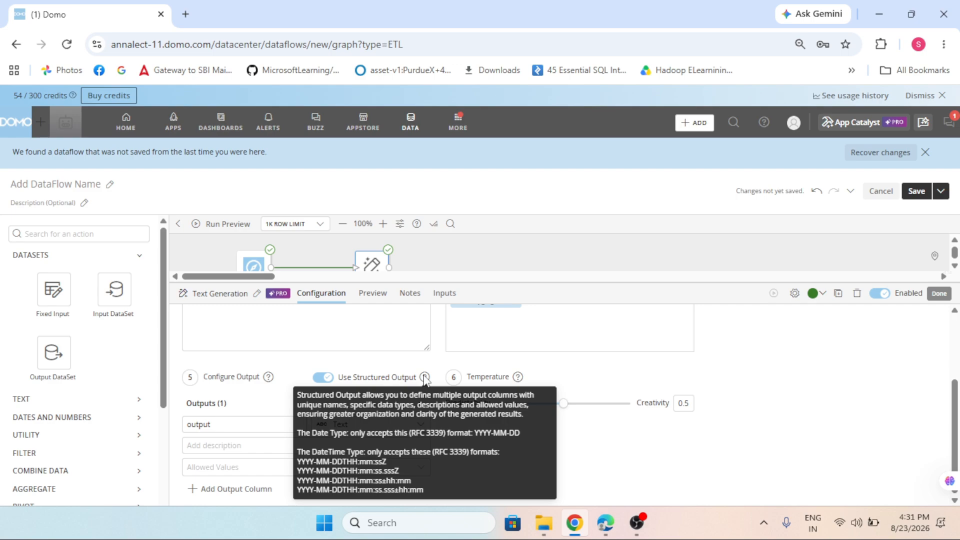
left_click(323, 377)
scroll(323, 379, "up", 2)
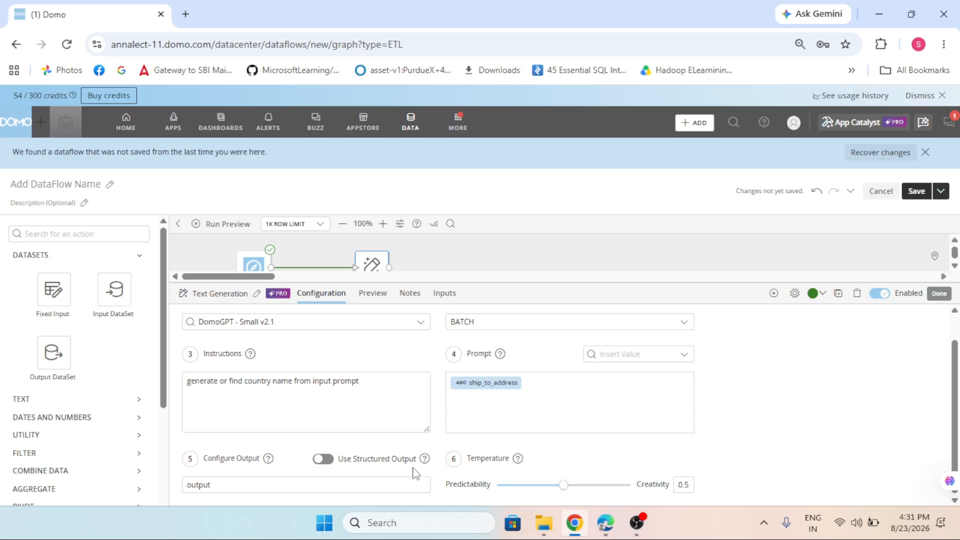
mouse_move(519, 461)
left_click_drag(563, 485, 524, 485)
left_click_drag(513, 279, 512, 364)
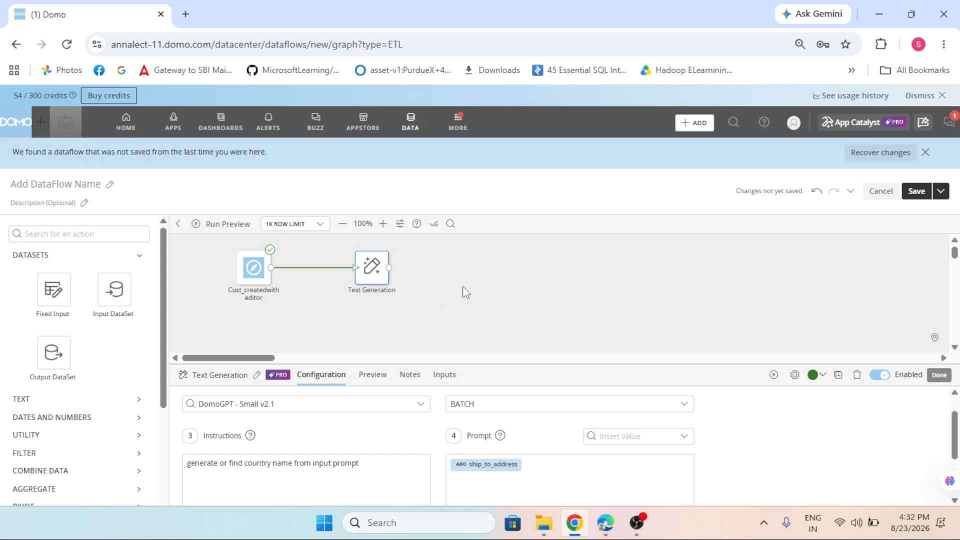